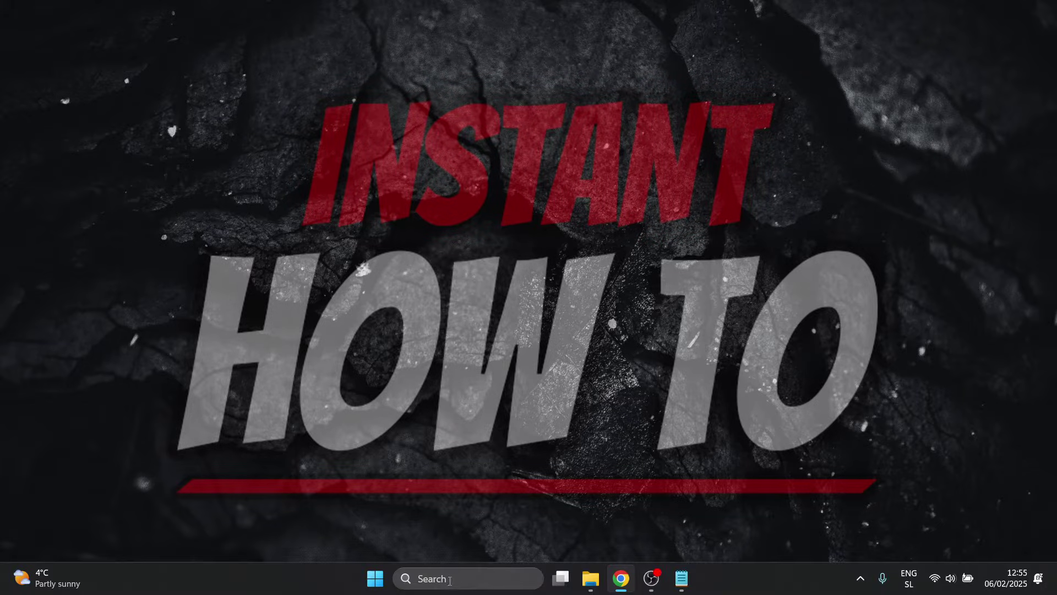
Search for cmd and launch Command Prompt, with the regsvr32 notes in Notepad beside it.
click(458, 581)
text(cmd)
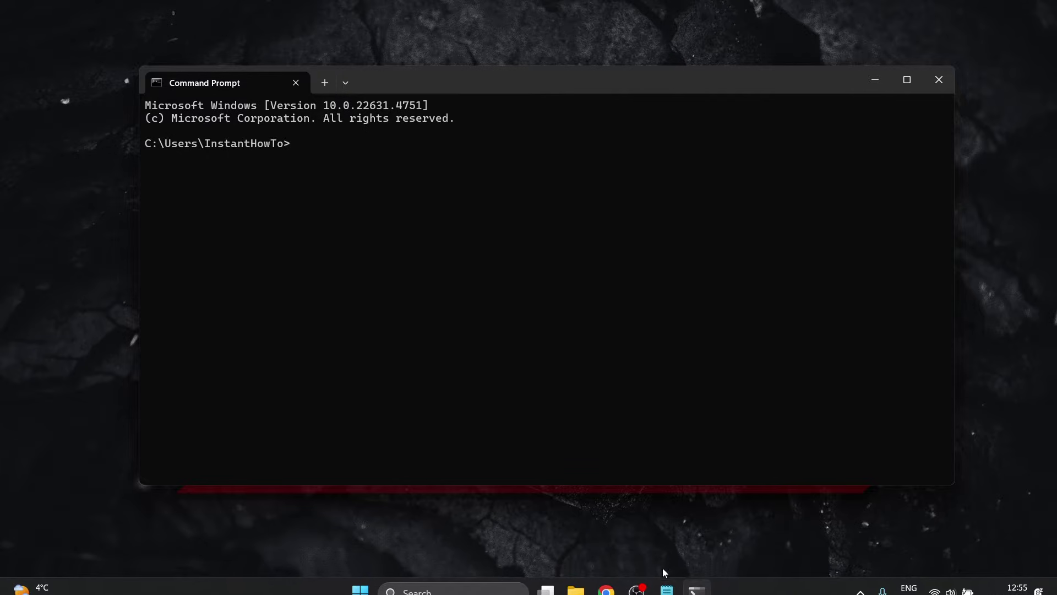
mouse_move(667, 587)
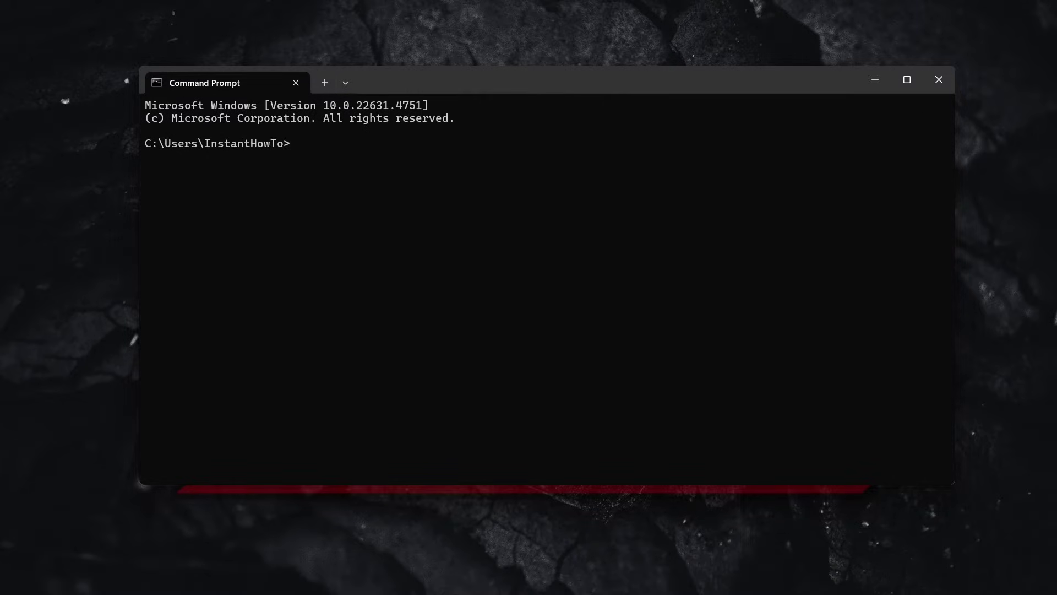
Copy the 32-bit regsvr32 -u unregister command from the notes into the Command Prompt.
drag(821, 133, 754, 68)
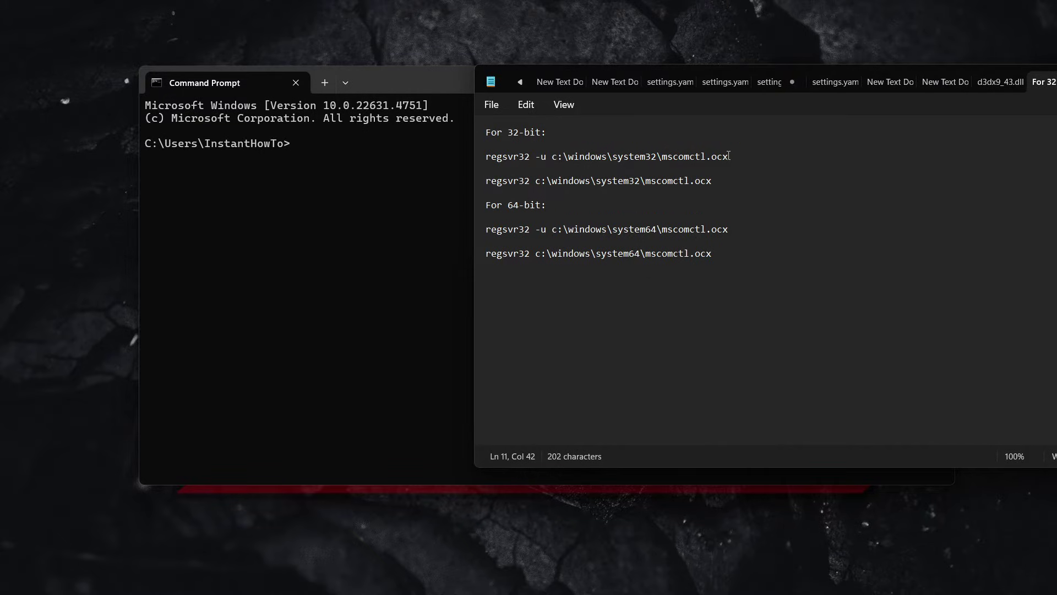
drag(729, 156, 487, 156)
key(ctrl+c)
click(295, 146)
right_click(295, 146)
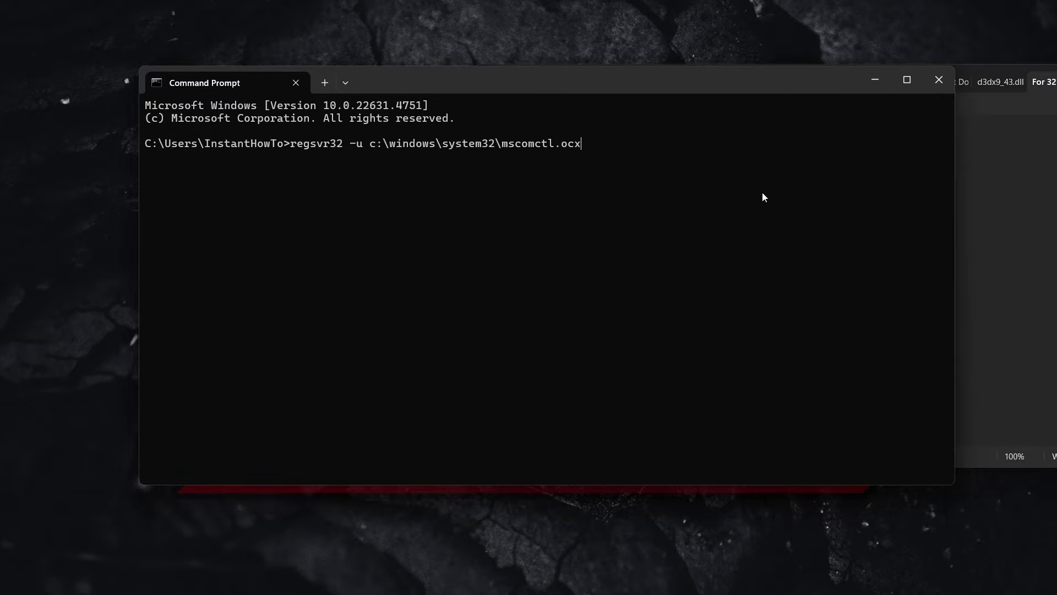
Replace it at the prompt with the 32-bit regsvr32 c:\windows\system32\mscomctl.ocx register command.
click(994, 169)
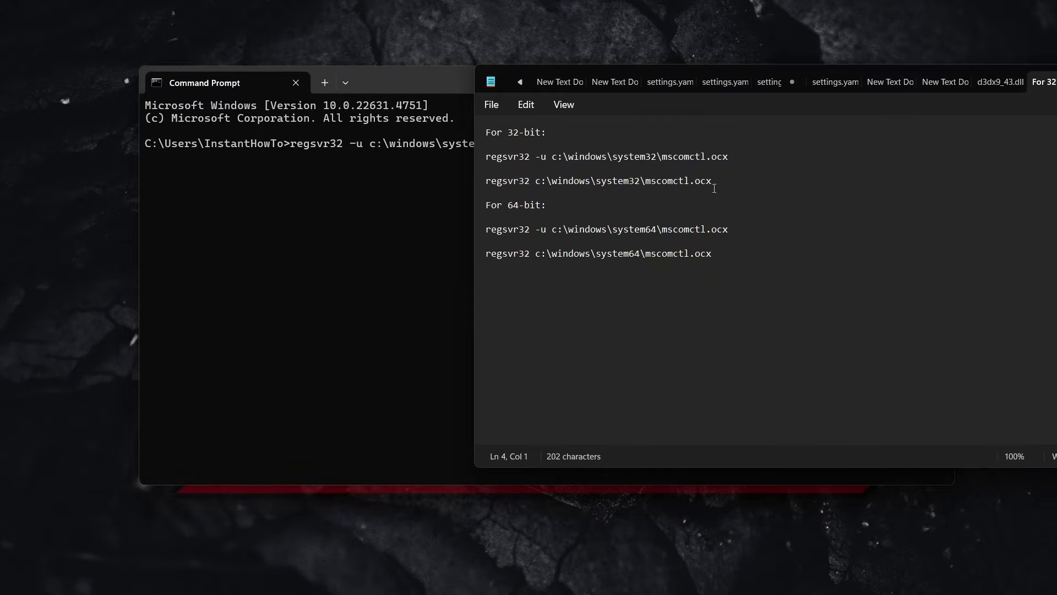
drag(717, 181, 487, 180)
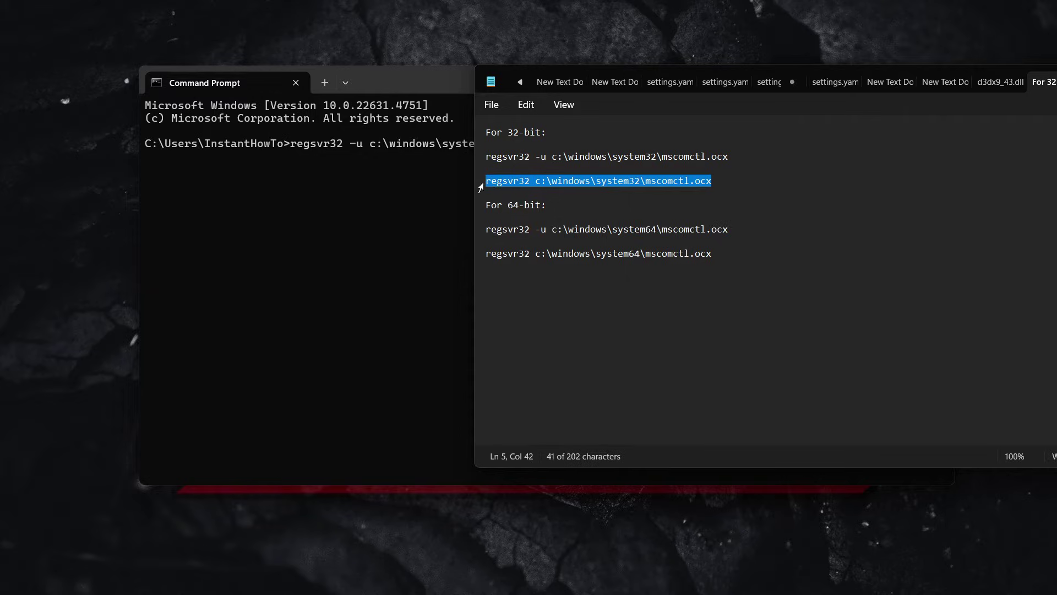
click(687, 324)
click(376, 175)
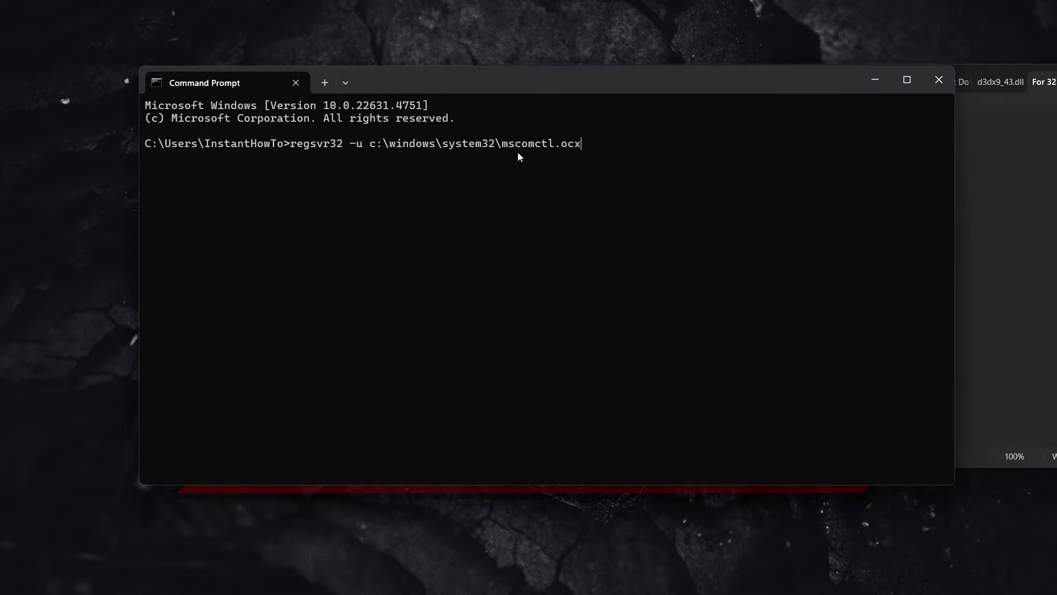
drag(583, 150, 301, 150)
key(ctrl+c)
key(BackSpace)
key(BackSpace)
key(BackSpace)
key(BackSpace)
key(BackSpace)
key(BackSpace)
key(BackSpace)
key(BackSpace)
key(BackSpace)
key(BackSpace)
key(BackSpace)
key(BackSpace)
key(BackSpace)
key(BackSpace)
key(BackSpace)
key(BackSpace)
key(BackSpace)
key(BackSpace)
key(BackSpace)
key(BackSpace)
key(BackSpace)
key(BackSpace)
key(BackSpace)
key(BackSpace)
key(BackSpace)
key(BackSpace)
key(BackSpace)
key(BackSpace)
key(BackSpace)
key(BackSpace)
key(BackSpace)
key(BackSpace)
key(BackSpace)
key(BackSpace)
key(BackSpace)
key(BackSpace)
key(BackSpace)
key(BackSpace)
key(BackSpace)
key(ctrl+v)
Select the 64-bit unregister and register command lines in the notes.
click(1049, 182)
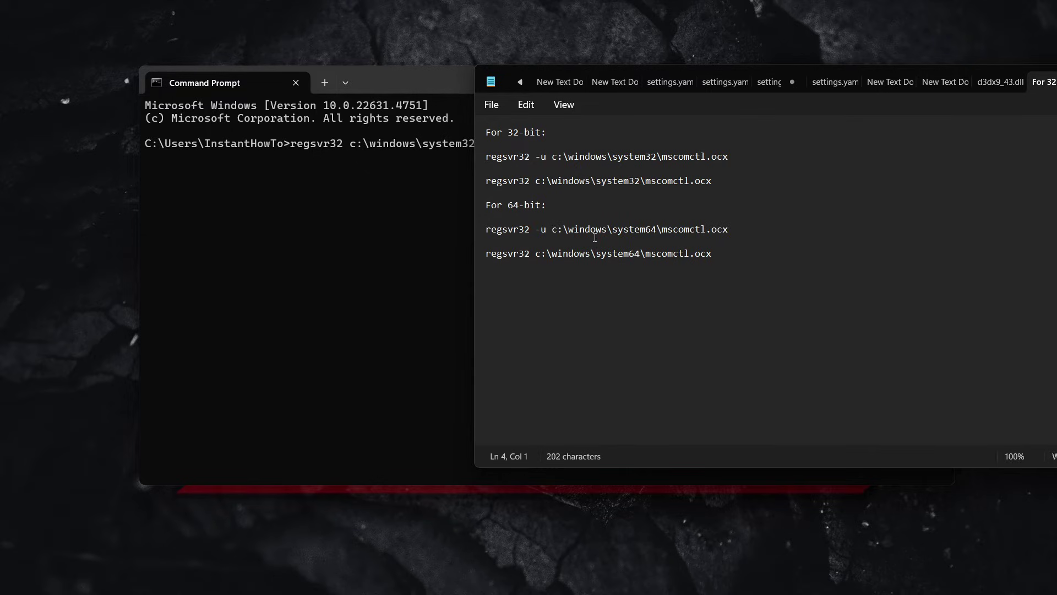
drag(731, 231, 484, 236)
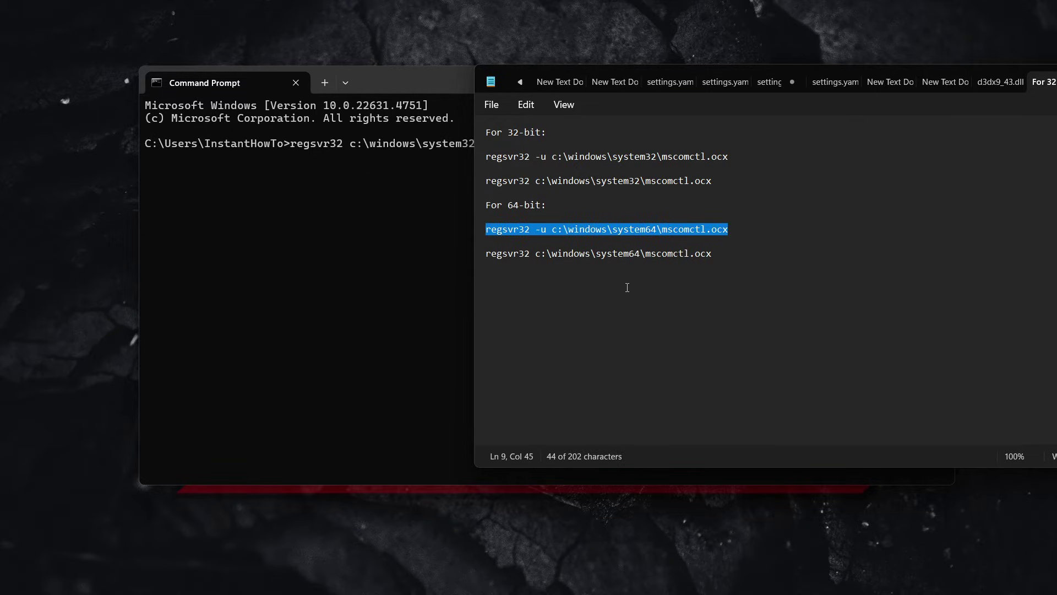
drag(712, 256, 498, 266)
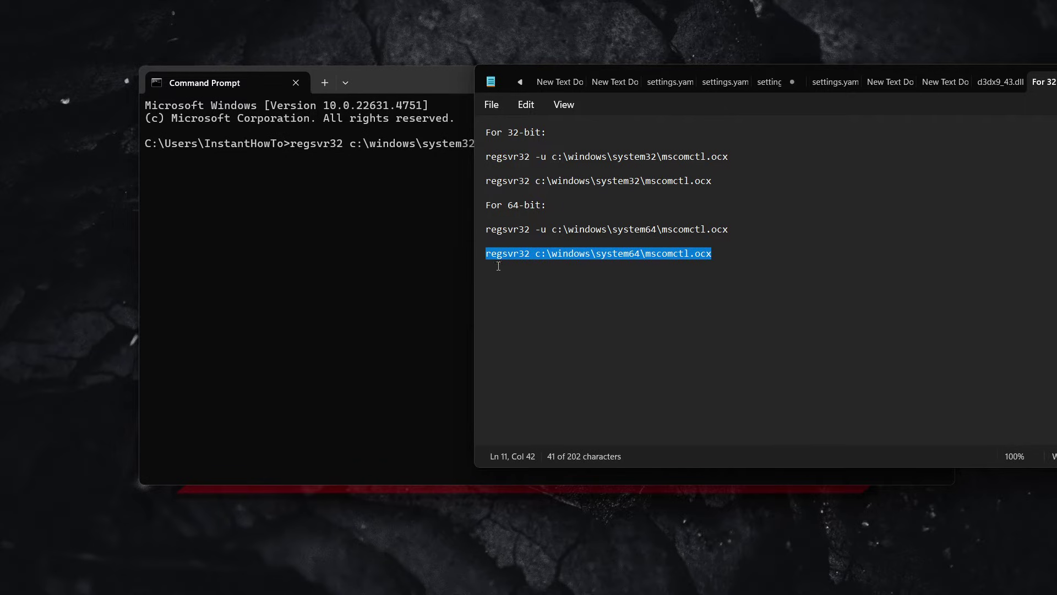
click(549, 315)
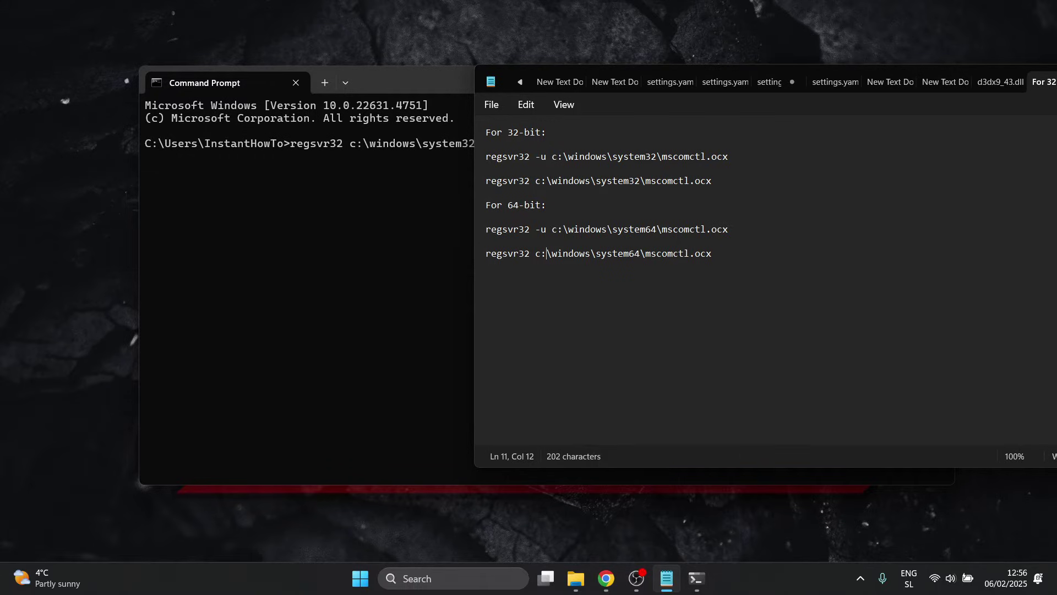
Open the Run dialog from search and run %appdata% to reach the Roaming folder.
click(666, 578)
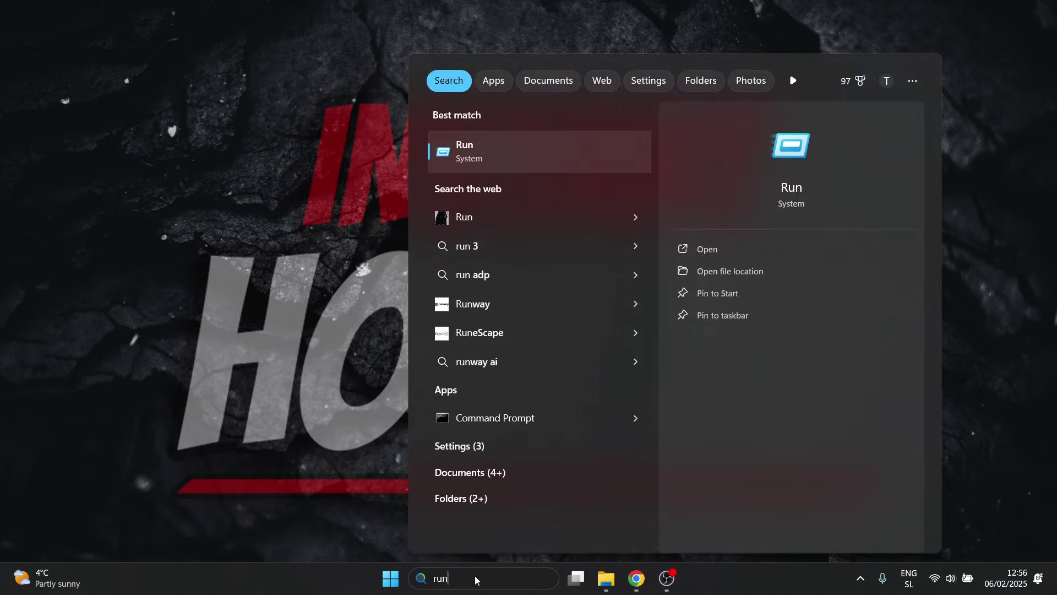
click(531, 157)
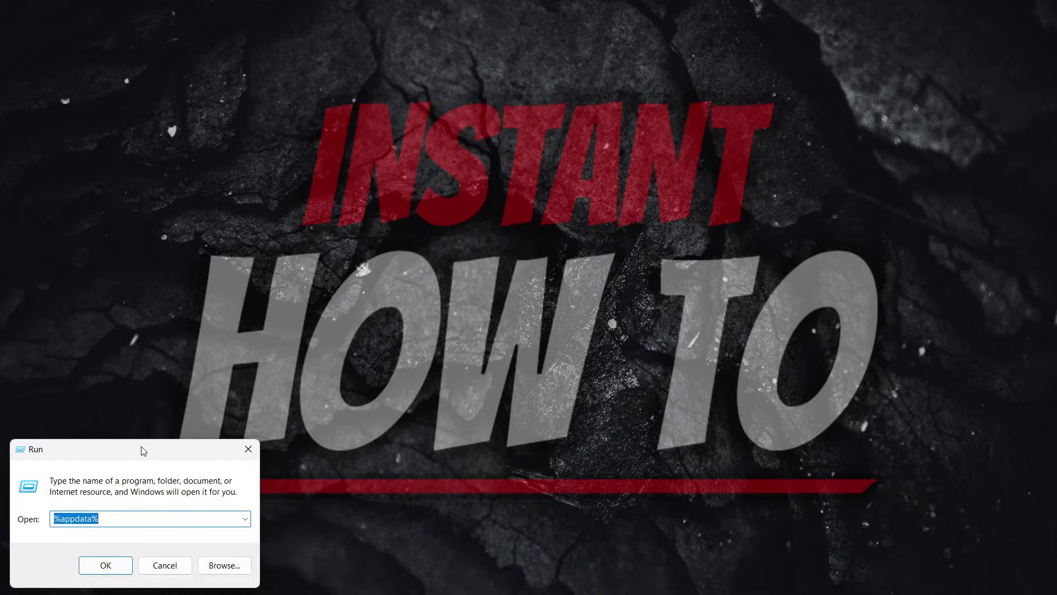
drag(141, 452, 534, 159)
click(498, 229)
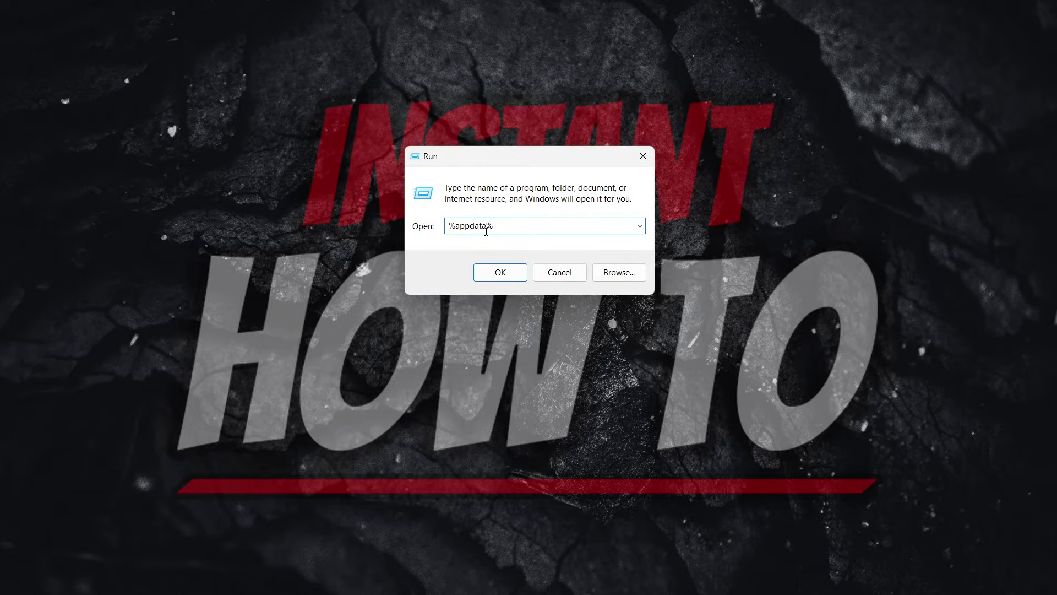
Browse into AppData\Roaming\Microsoft and scroll through its 25 subfolders from AddIns to Word.
click(498, 271)
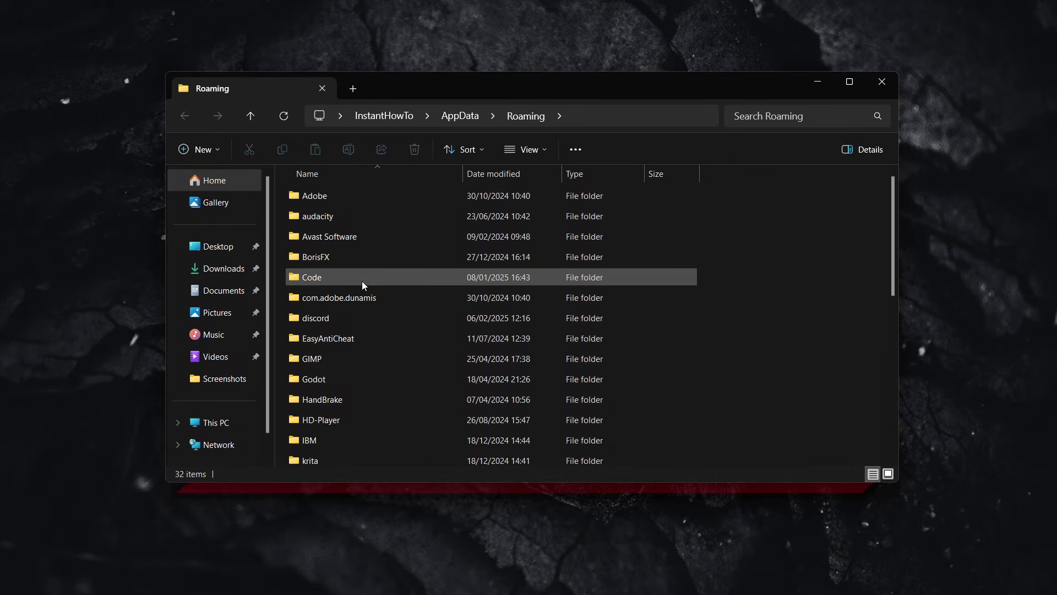
scroll(368, 283, down, 2)
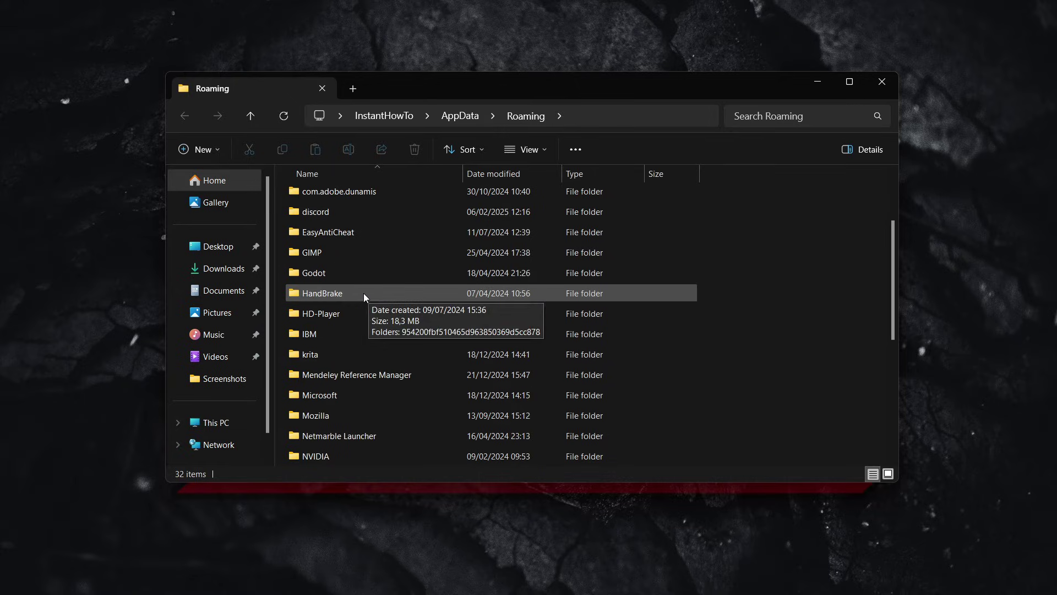
double_click(319, 395)
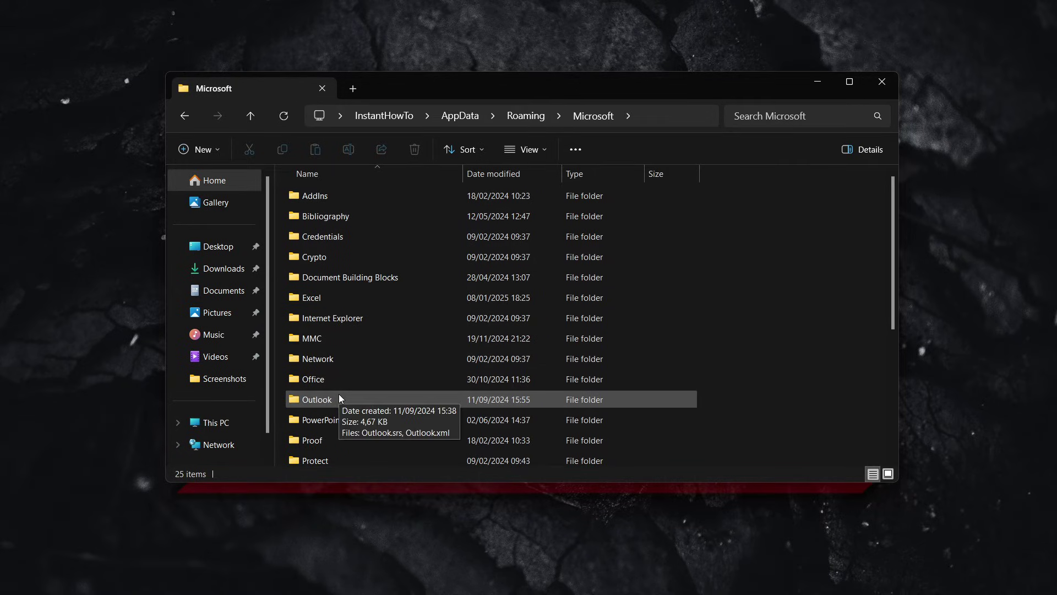
mouse_move(413, 332)
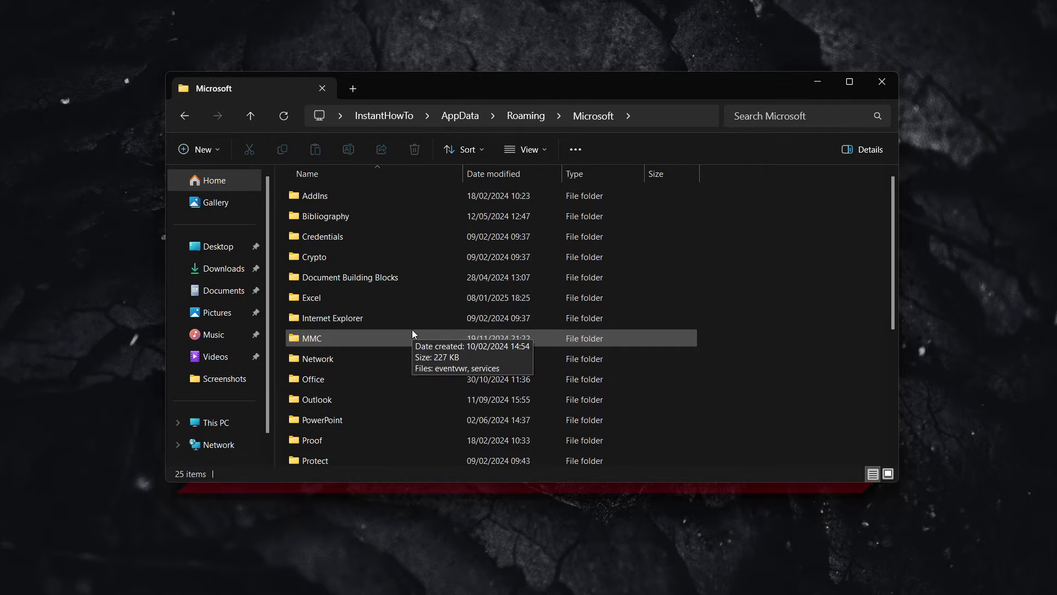
scroll(410, 333, down, 4)
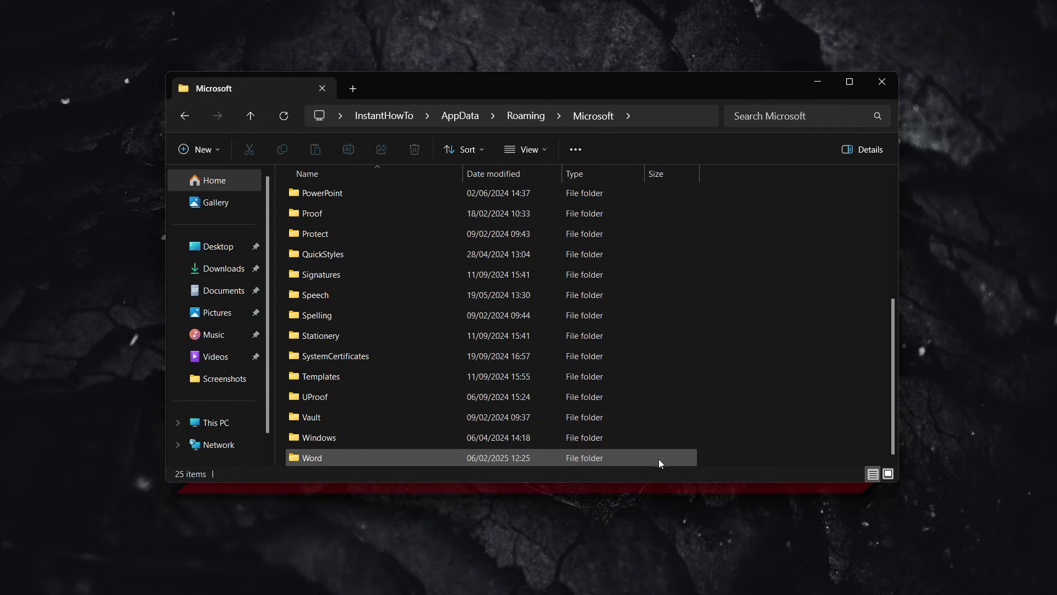
scroll(625, 260, up, 4)
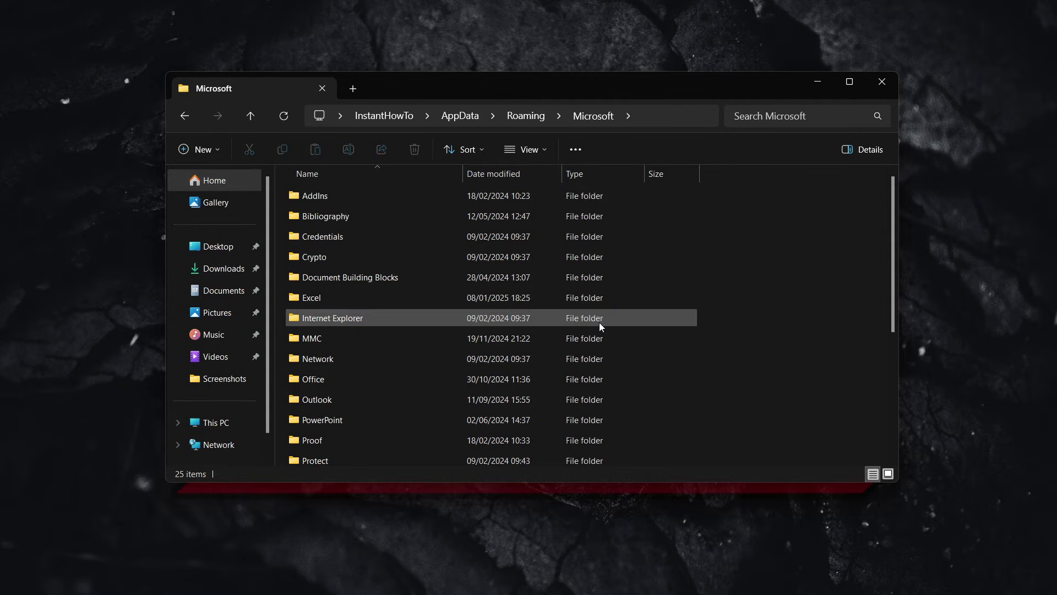
Search the Microsoft folder for comctllib.exd and mscomctllib.exd, find nothing, and clear the search.
click(768, 121)
key(ctrl+v)
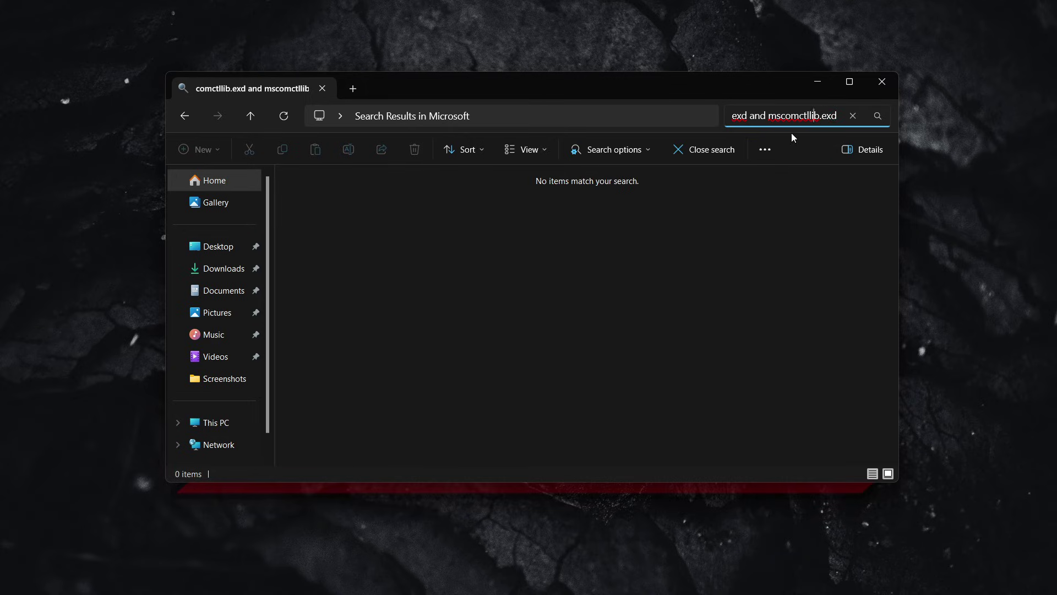
key(Left)
key(Home)
click(854, 119)
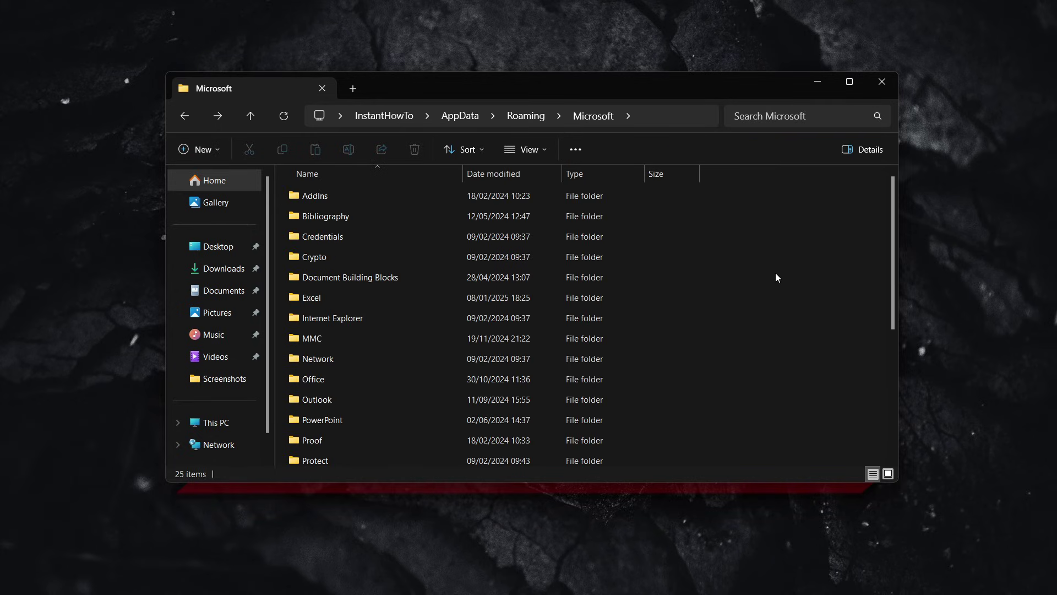
Check the View > Show options, confirming file name extensions are shown, without changing anything.
click(573, 150)
click(535, 150)
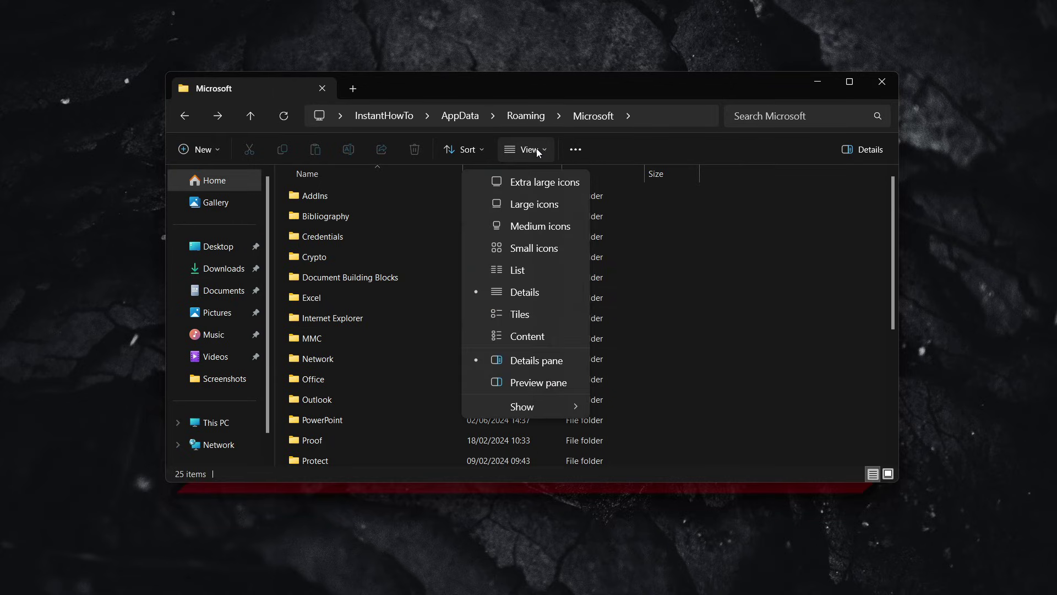
mouse_move(547, 406)
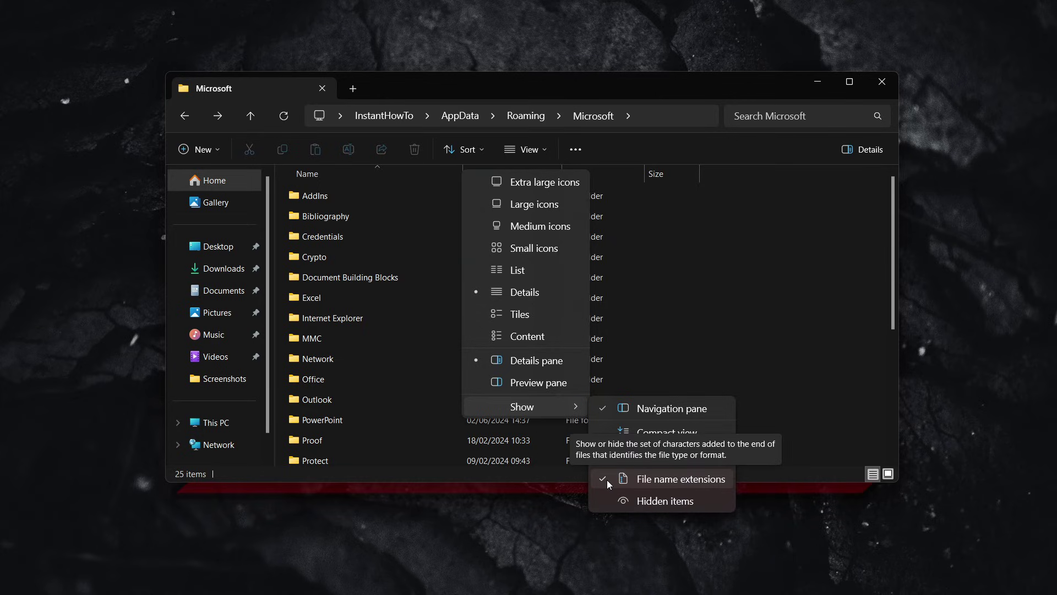
click(749, 272)
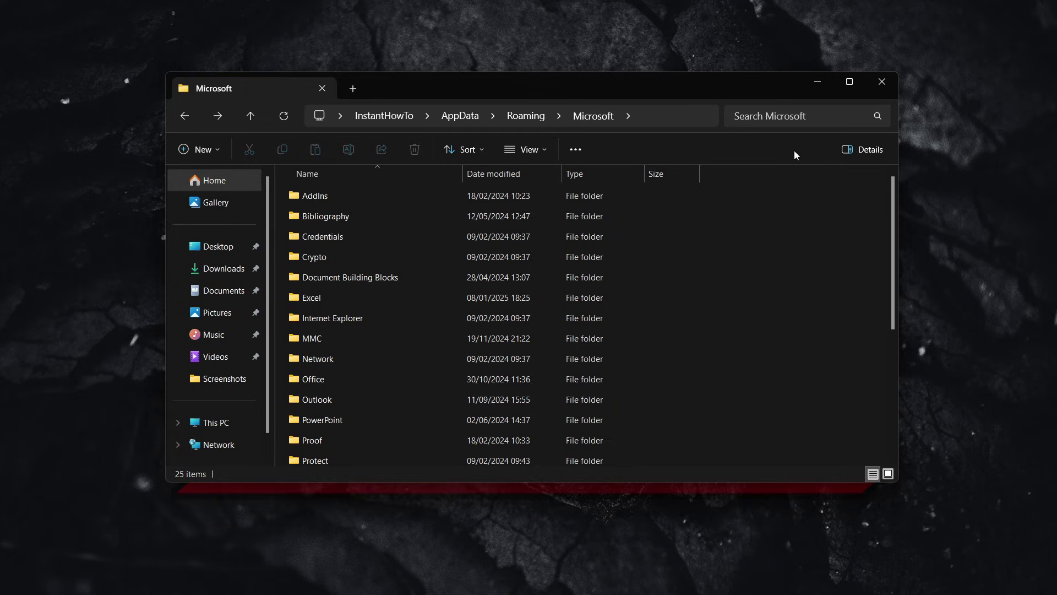
Open This PC and search the whole PC for pdfmaker.*.
click(210, 424)
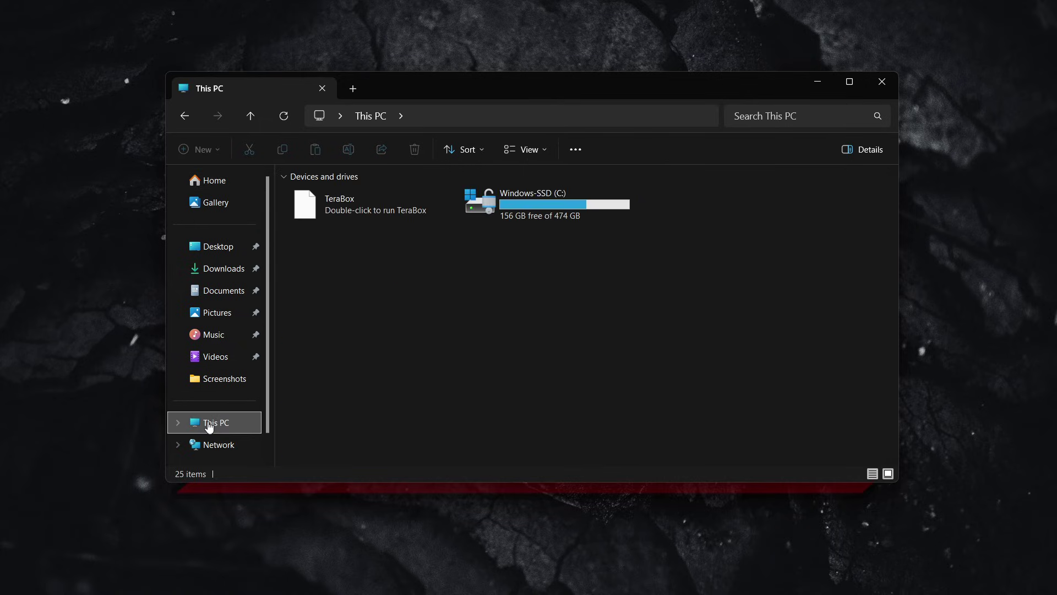
click(777, 119)
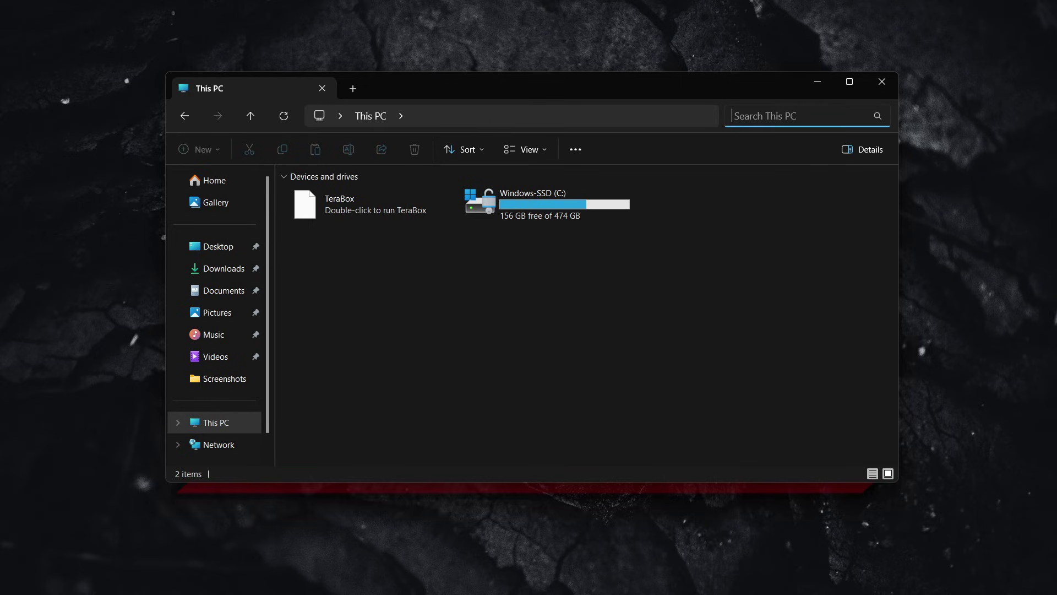
click(792, 117)
text(pdfmak)
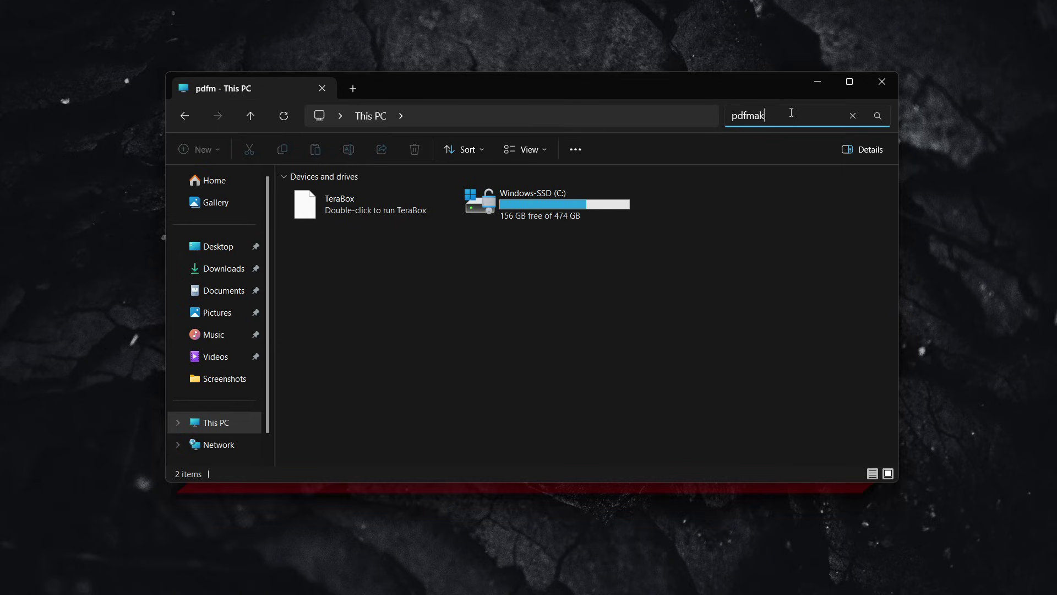
text(er.*)
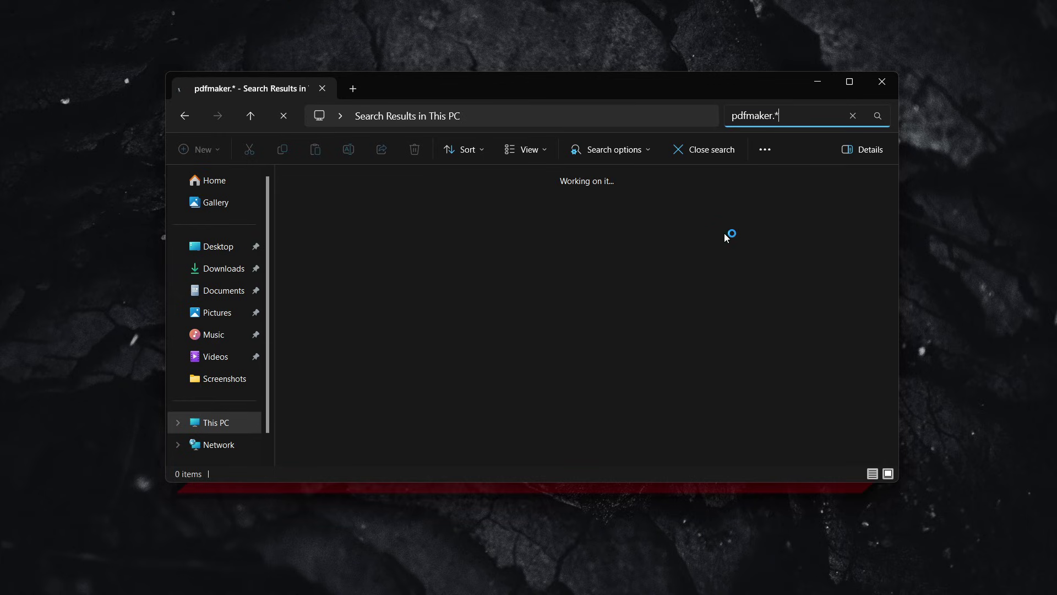
Change the This PC search term to pdfmaker.dot, then pdfmaker.xla.
key(BackSpace)
text(dot)
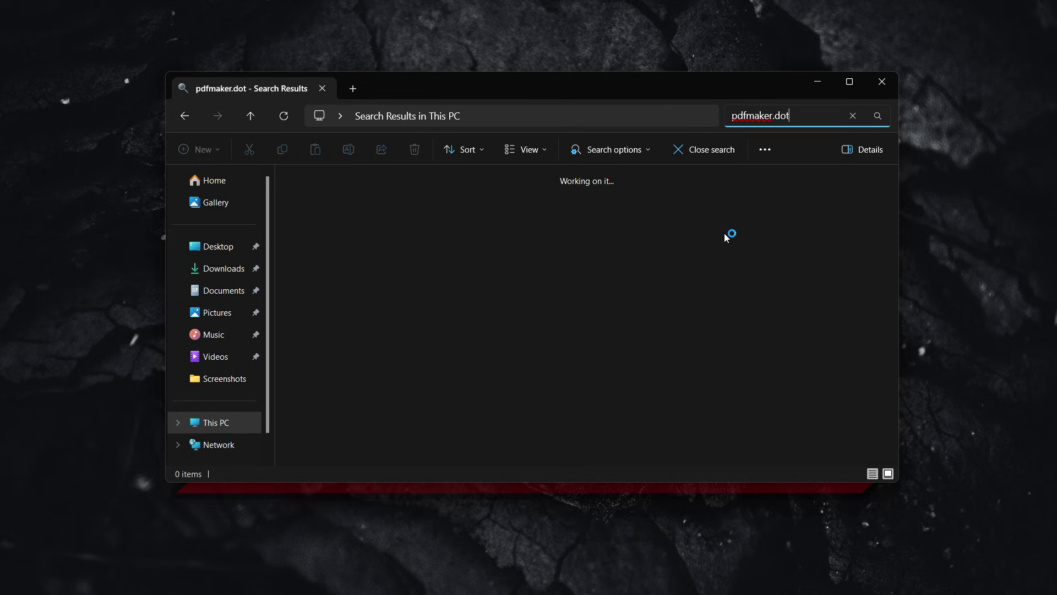
key(BackSpace)
key(BackSpace)
key(BackSpace)
text(xla)
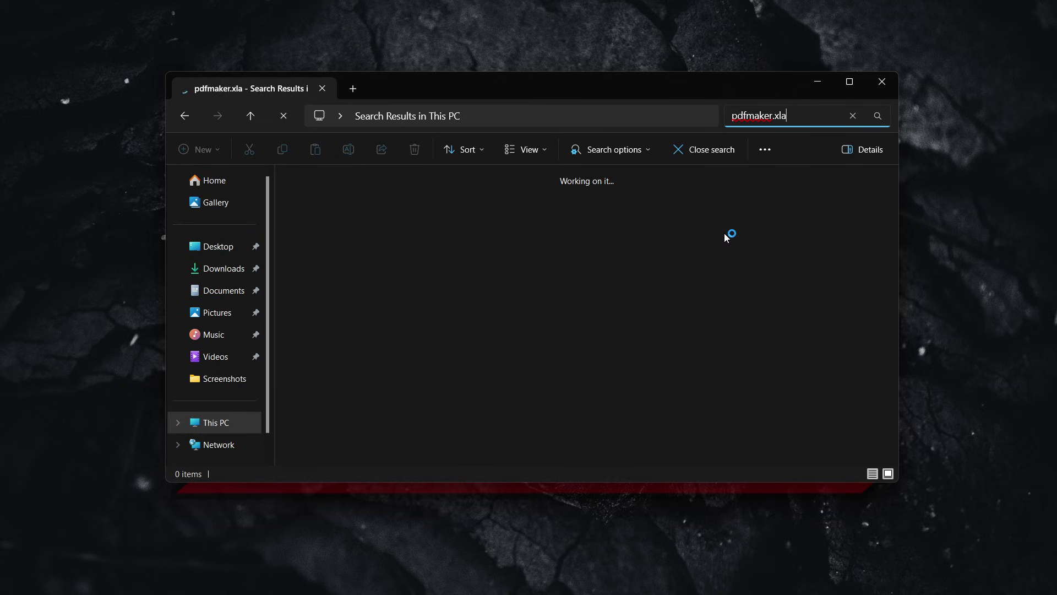
right_click(627, 244)
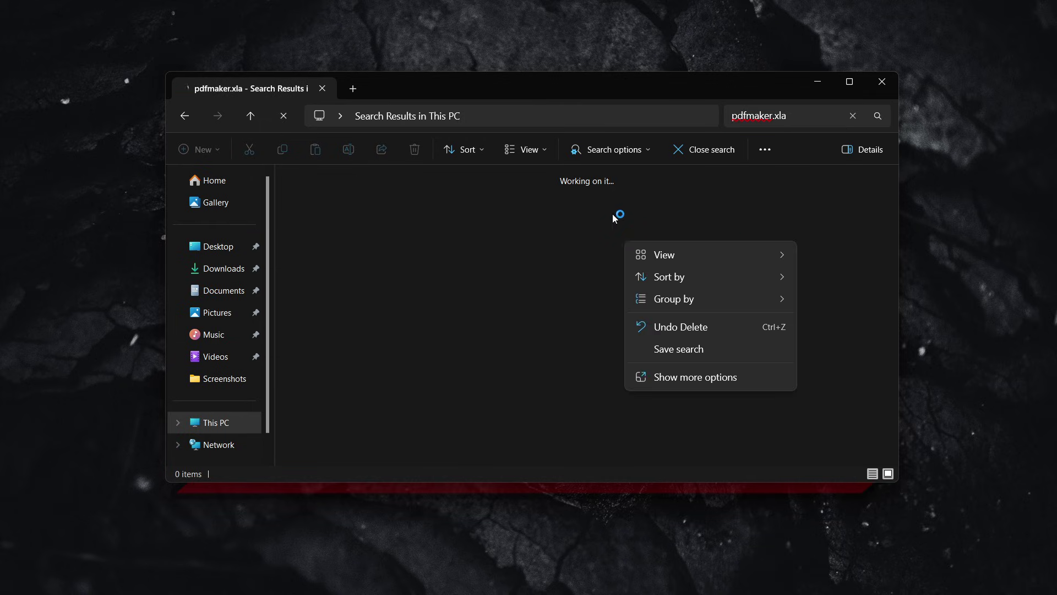
click(606, 219)
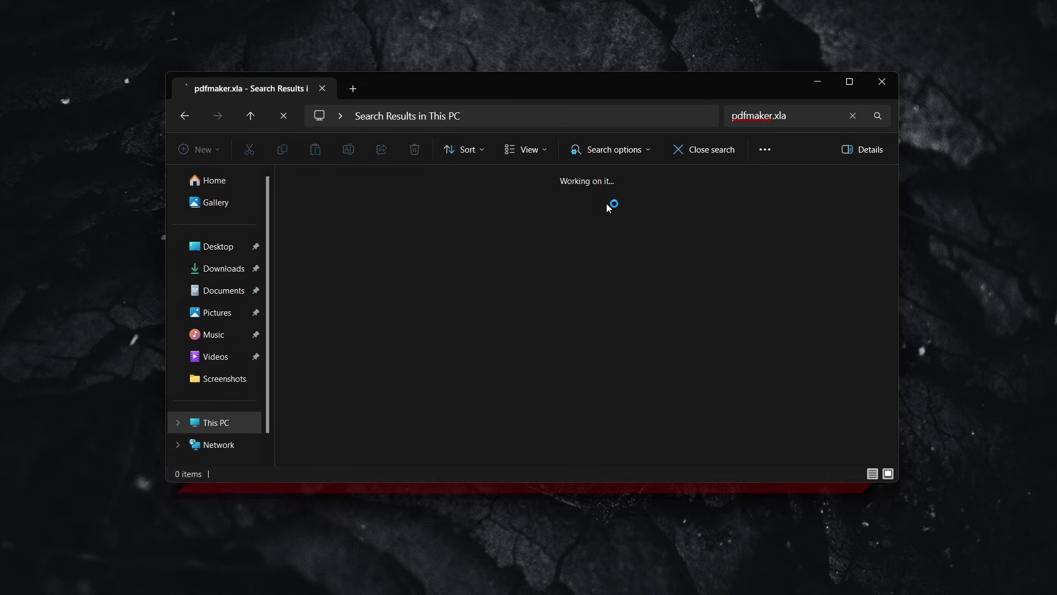